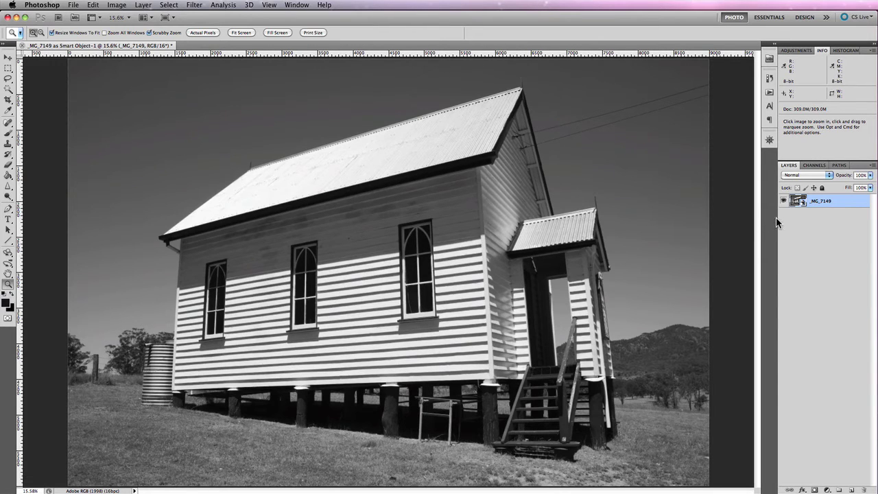
- Widen the dock, group History with Info and Histogram, and close the Actions/Character/Paragraph group
{"action": "left_click_drag", "start_coordinate": [776, 218], "coordinate": [693, 217]}
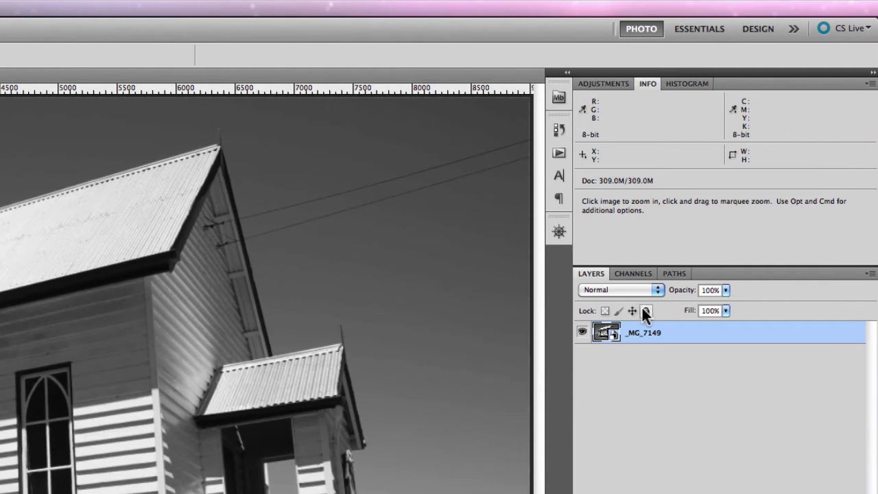
{"action": "left_click", "coordinate": [559, 130]}
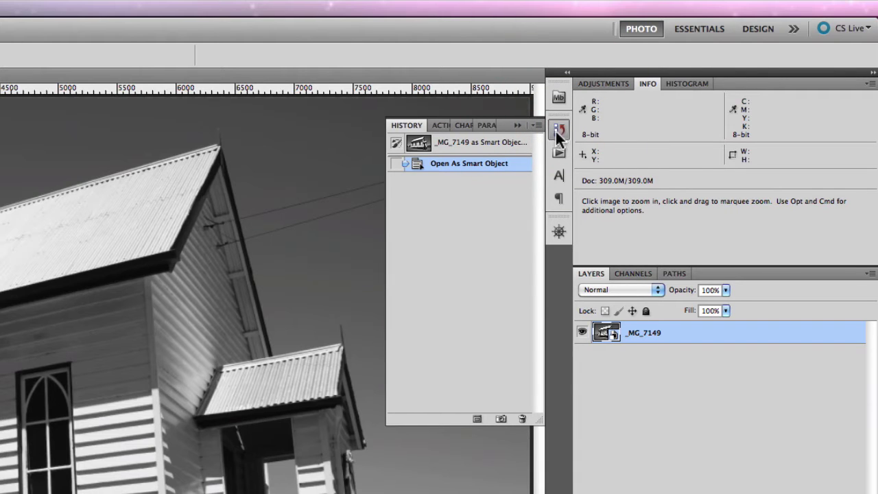
{"action": "left_click_drag", "start_coordinate": [405, 125], "coordinate": [727, 81]}
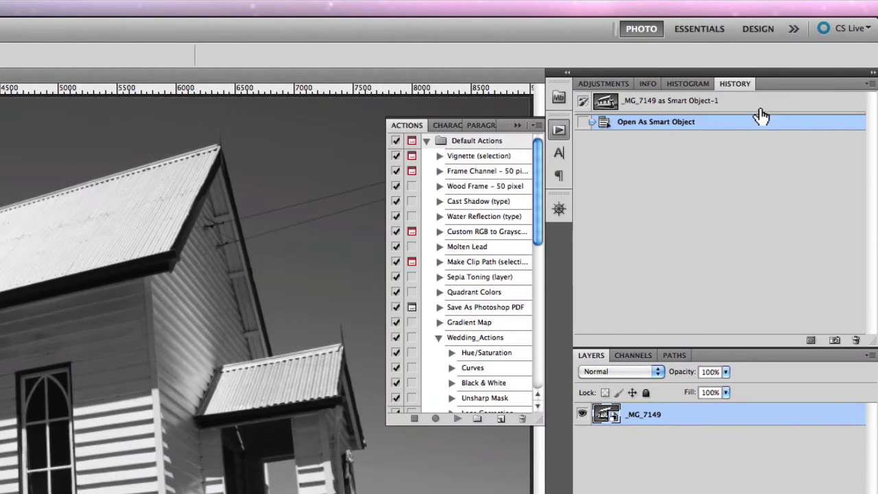
{"action": "left_click", "coordinate": [518, 128]}
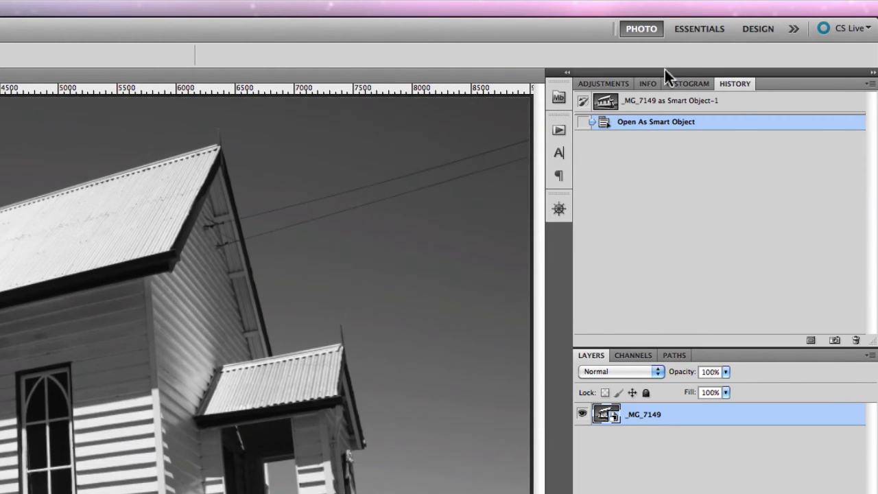
{"action": "left_click", "coordinate": [686, 84]}
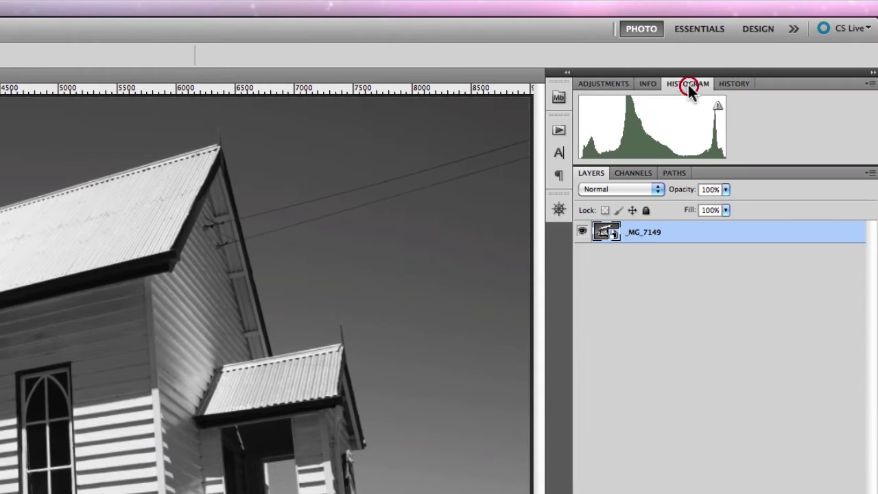
- Refresh the Histogram and switch it to All Channels View with separate colour graphs
{"action": "left_click", "coordinate": [718, 105]}
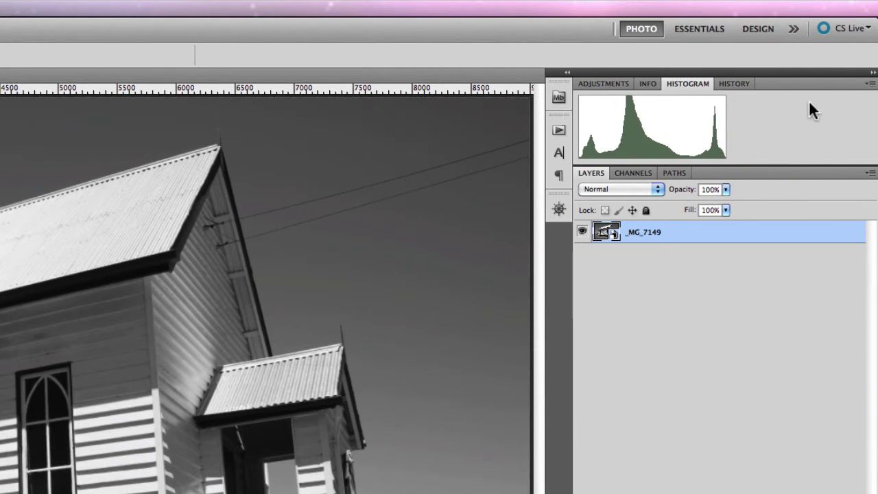
{"action": "left_click", "coordinate": [869, 84]}
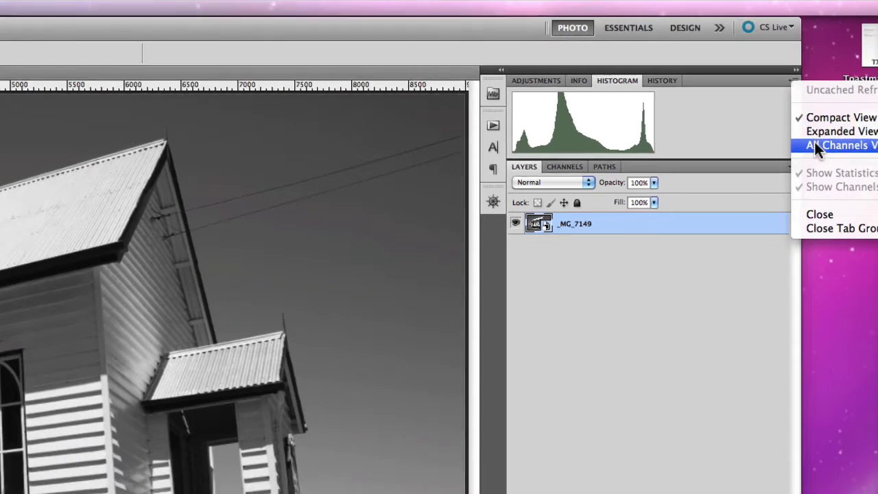
{"action": "left_click", "coordinate": [814, 145]}
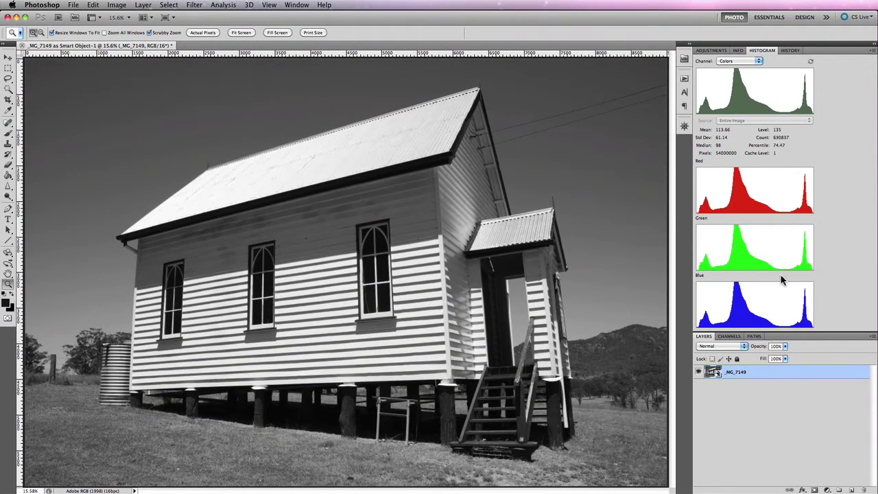
- Deselect the _MG_7149 layer and float the Info panel over the canvas
{"action": "left_click", "coordinate": [792, 407]}
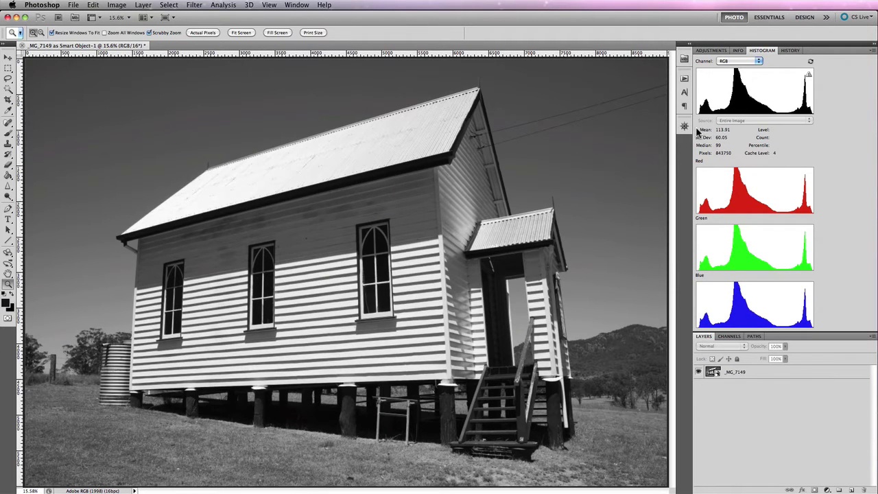
{"action": "left_click", "coordinate": [737, 51]}
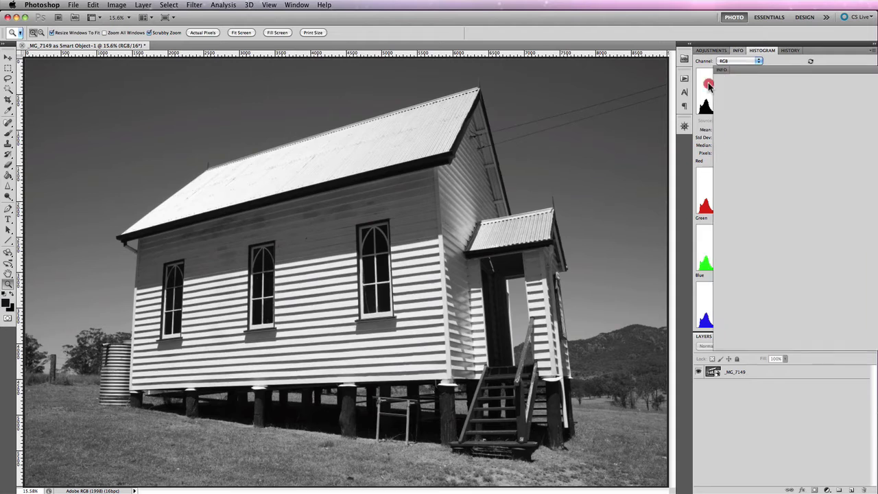
{"action": "left_click_drag", "start_coordinate": [738, 51], "coordinate": [69, 374]}
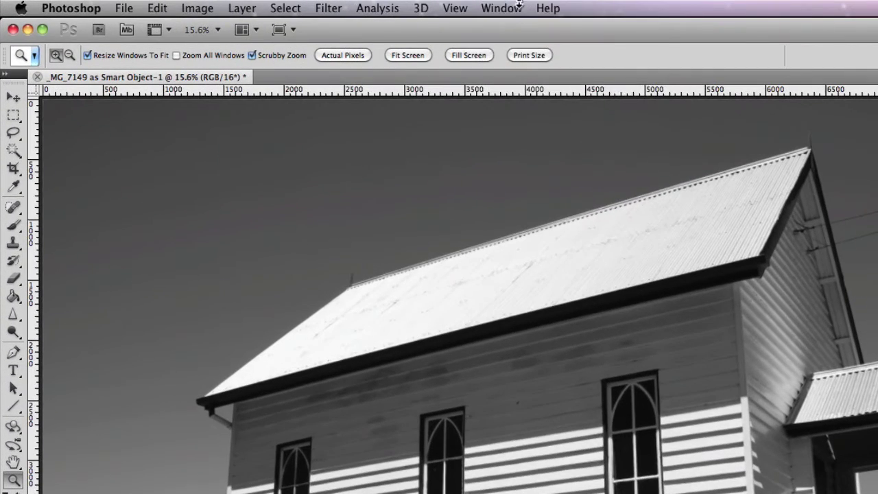
- Bring up the Window > Workspace submenu with its New Workspace option
{"action": "left_click", "coordinate": [519, 6]}
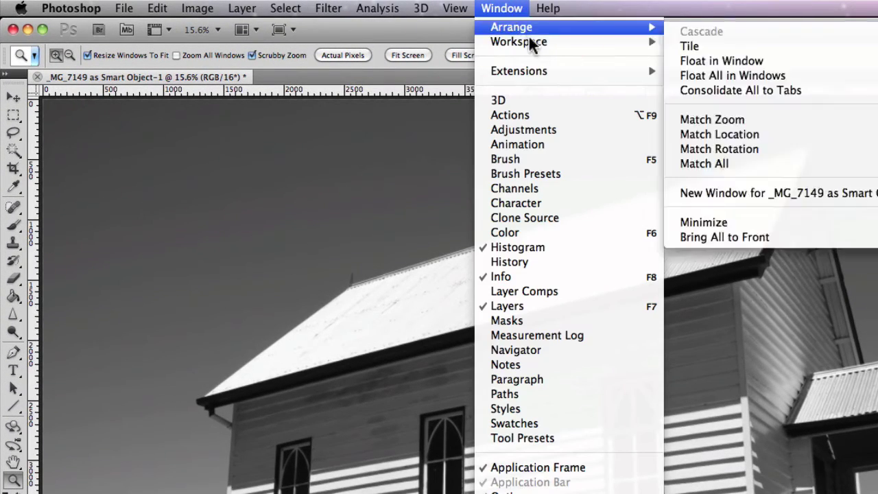
{"action": "mouse_move", "coordinate": [530, 45]}
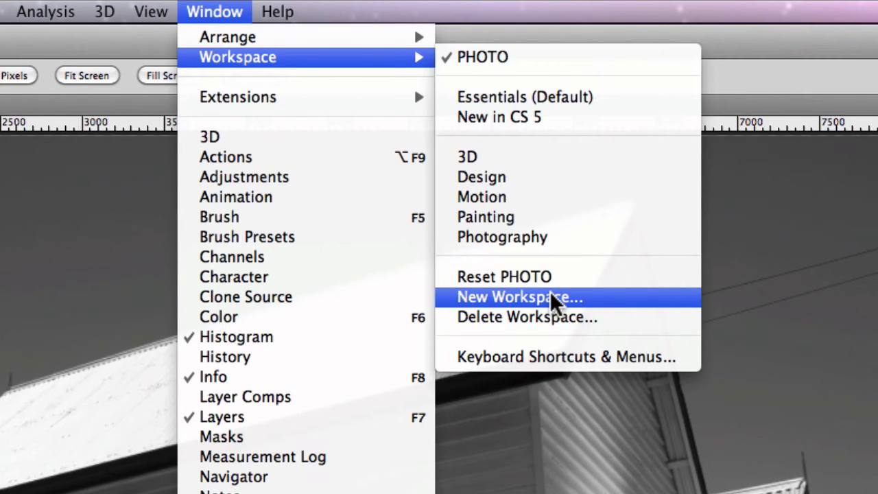
- Name the new workspace 'TEST_Workspace' and include Keyboard Shortcuts and Menus
{"action": "left_click", "coordinate": [554, 297]}
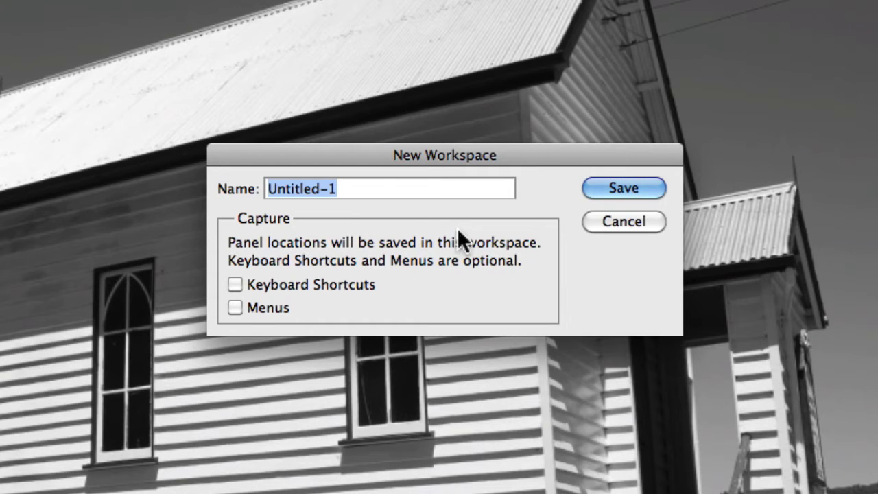
{"action": "left_click_drag", "start_coordinate": [373, 188], "coordinate": [218, 197]}
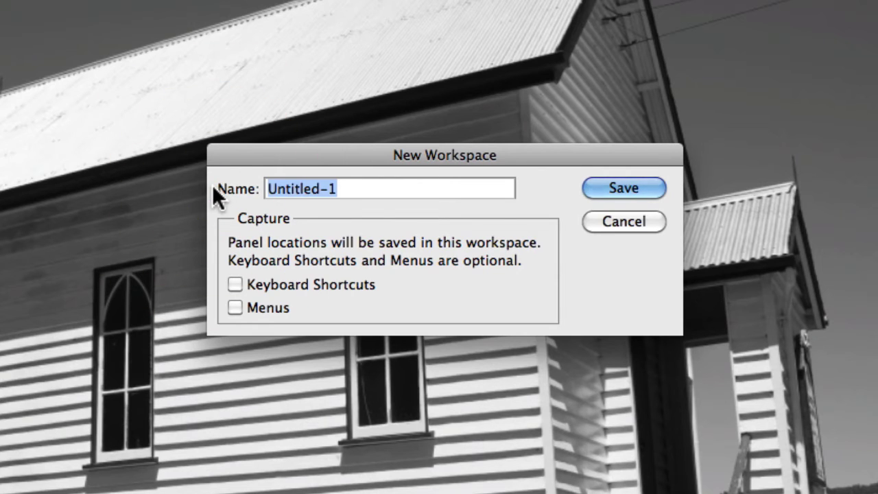
{"action": "type", "text": "TEST_"}
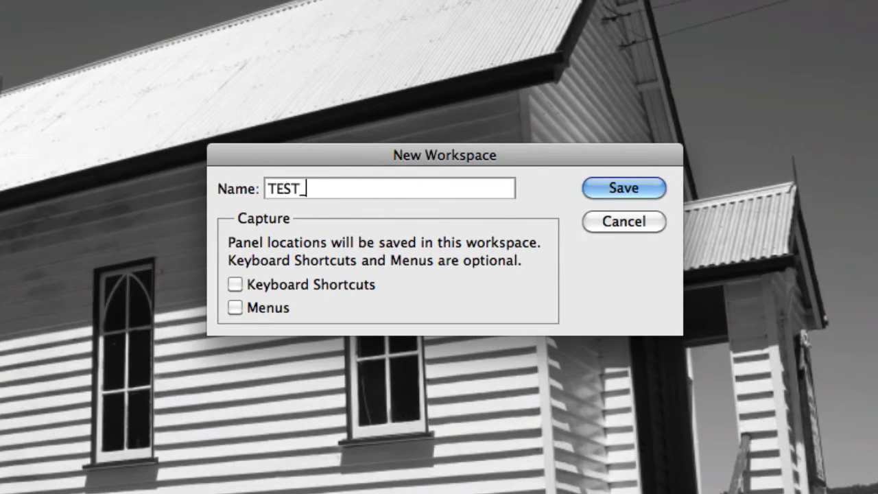
{"action": "type", "text": "Workspa"}
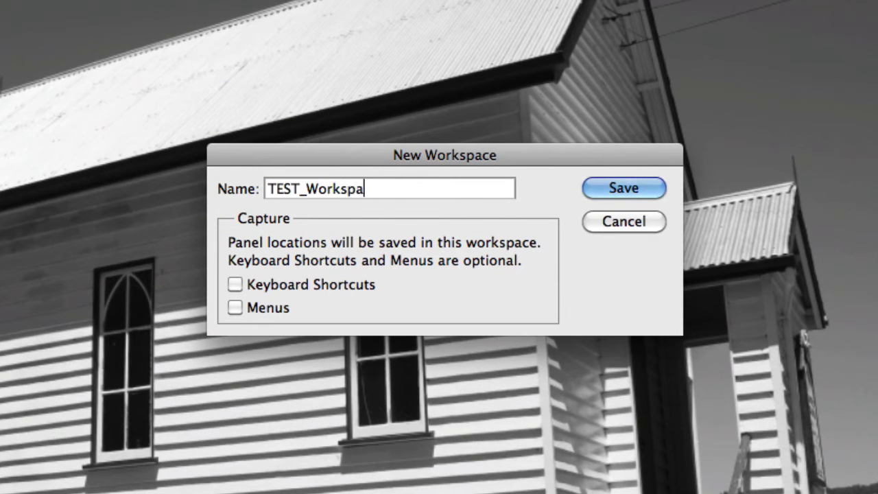
{"action": "type", "text": "ce"}
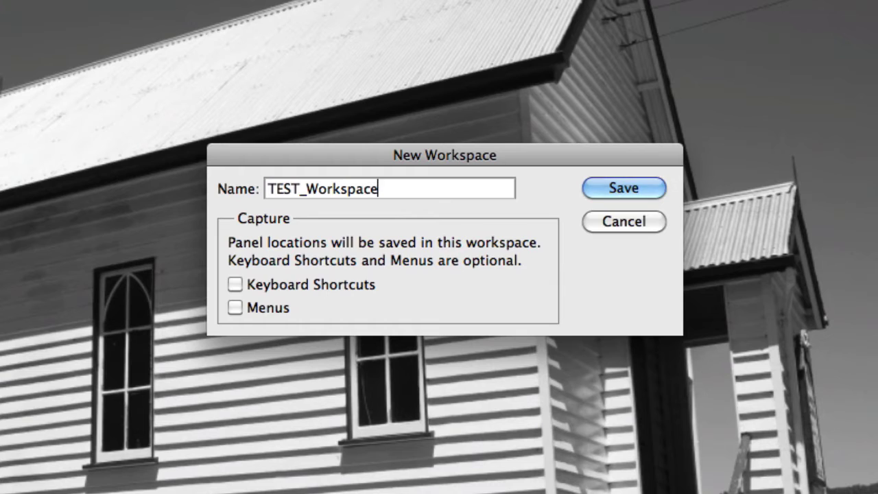
{"action": "left_click", "coordinate": [236, 283]}
{"action": "left_click", "coordinate": [235, 308]}
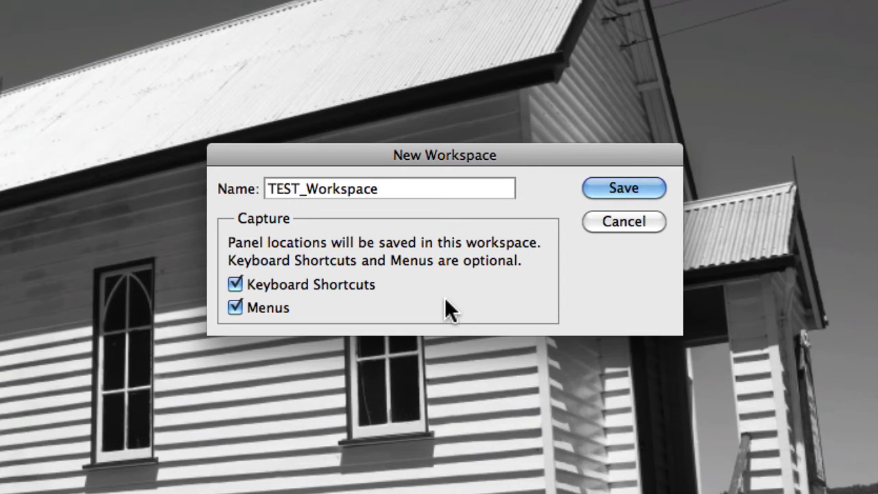
- Save TEST_Workspace, widen the workspace switcher, and toggle between PHOTO and TEST_WORKSPACE
{"action": "left_click", "coordinate": [648, 189]}
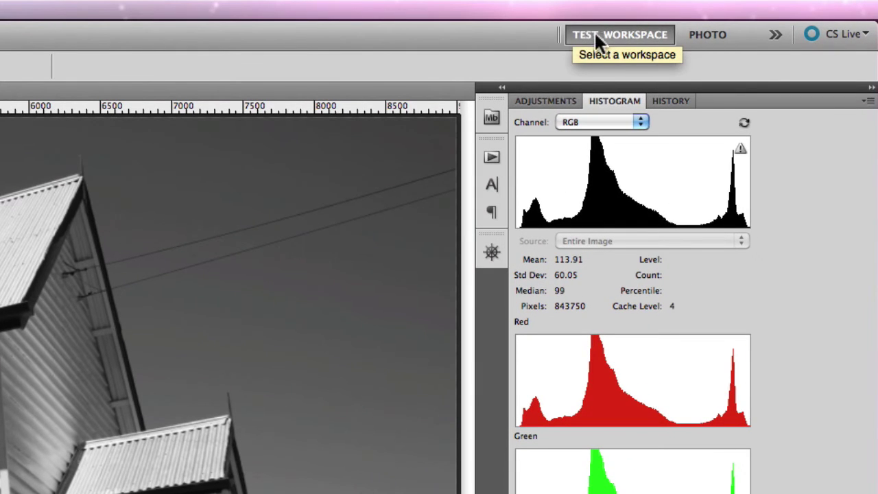
{"action": "mouse_move", "coordinate": [558, 33]}
{"action": "left_mouse_down"}
{"action": "mouse_move", "coordinate": [238, 32]}
{"action": "mouse_move", "coordinate": [271, 32]}
{"action": "left_mouse_up"}
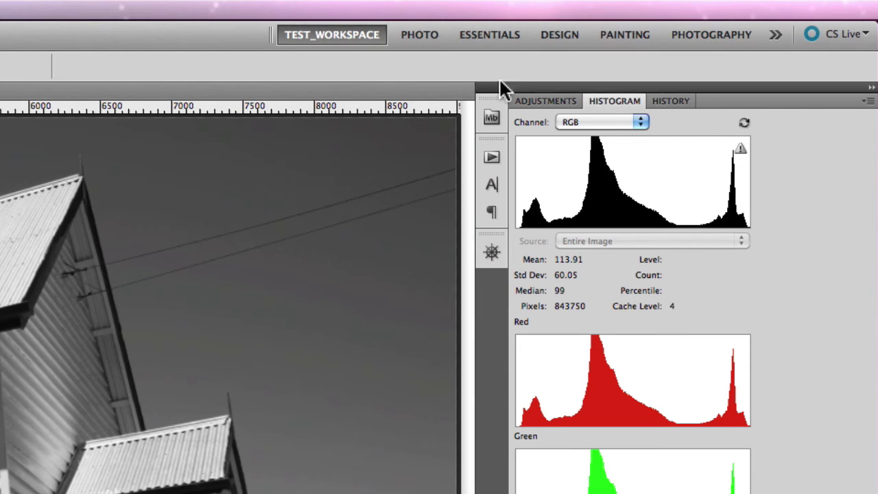
{"action": "left_click", "coordinate": [418, 35]}
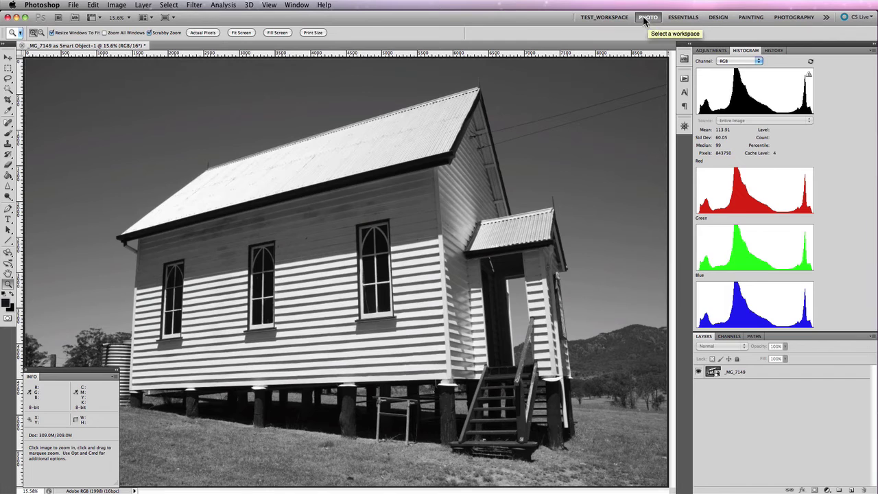
{"action": "left_click", "coordinate": [612, 17]}
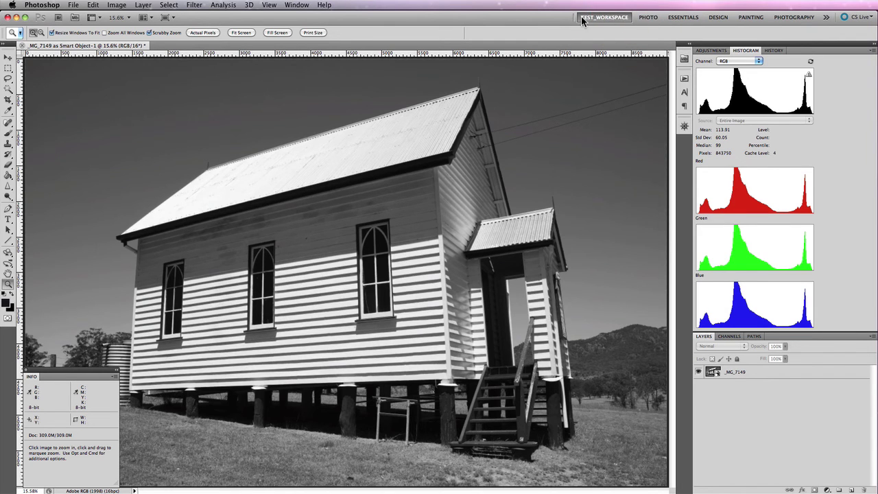
- Compare the ESSENTIALS, DESIGN, PAINTING and PHOTOGRAPHY presets, ending on TEST_WORKSPACE
{"action": "left_click", "coordinate": [684, 17]}
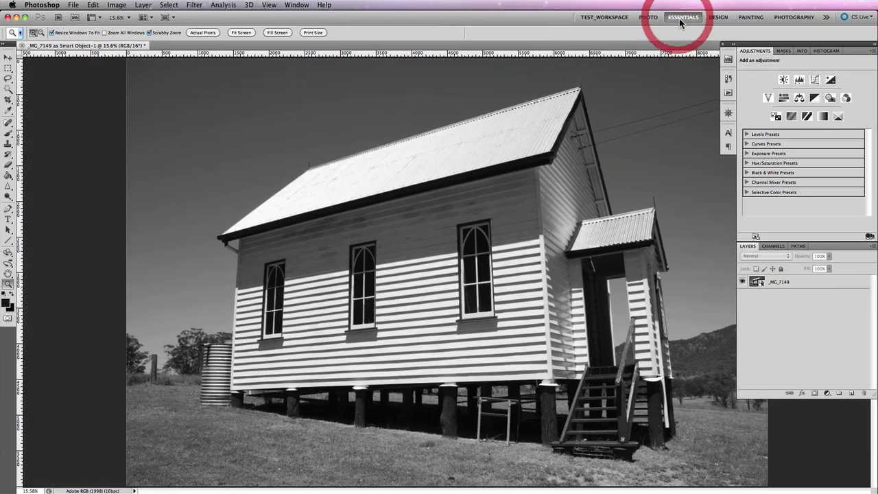
{"action": "left_click", "coordinate": [717, 18]}
{"action": "left_click", "coordinate": [749, 18]}
{"action": "left_click", "coordinate": [789, 17]}
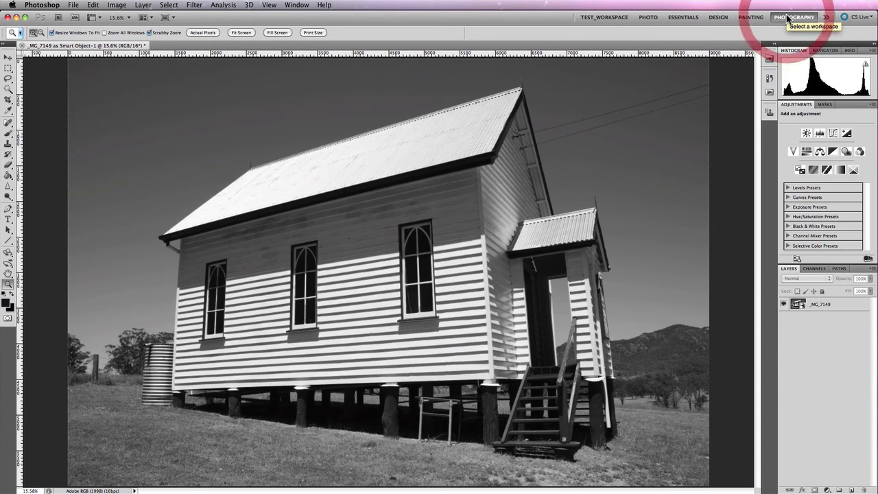
{"action": "left_click", "coordinate": [747, 18]}
{"action": "left_click", "coordinate": [683, 17]}
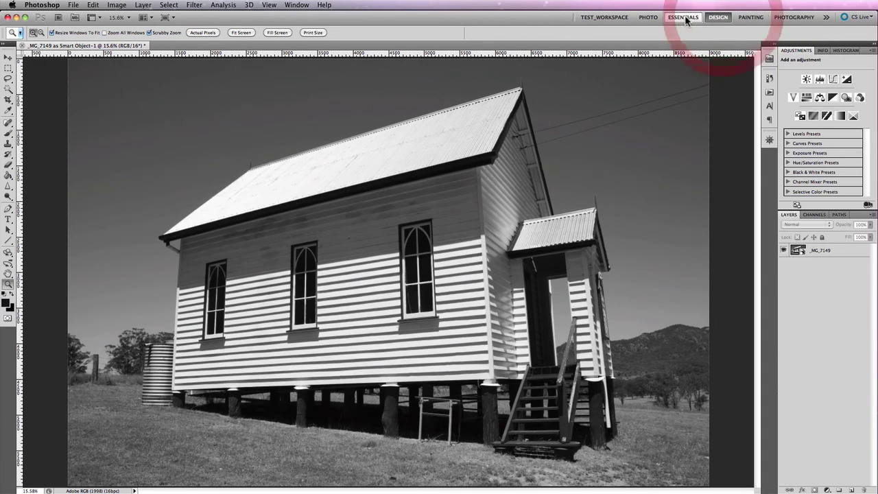
{"action": "left_click", "coordinate": [608, 18]}
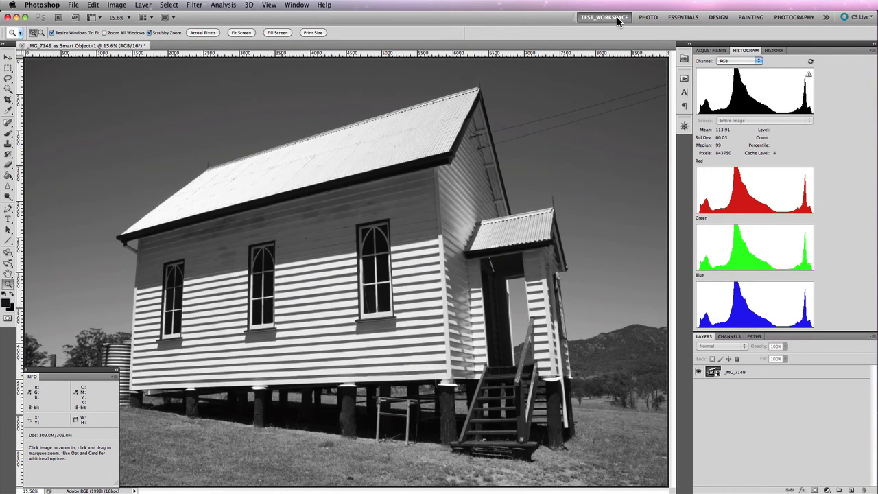
- Switch to PHOTO and reset it to its default layout via Window > Workspace
{"action": "left_click", "coordinate": [649, 19]}
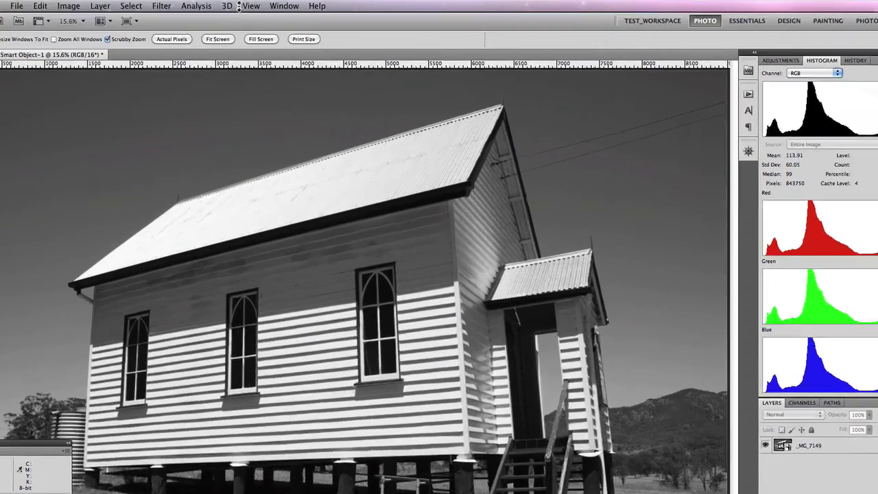
{"action": "left_click", "coordinate": [268, 5]}
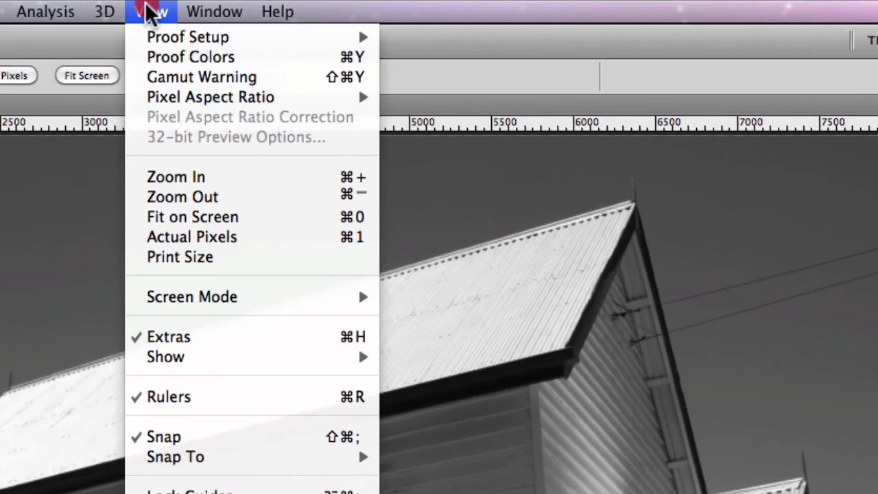
{"action": "mouse_move", "coordinate": [199, 11]}
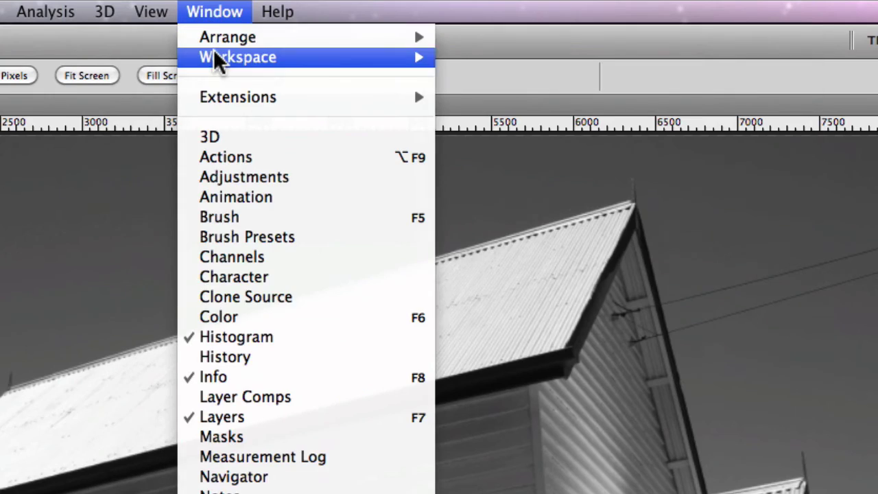
{"action": "mouse_move", "coordinate": [218, 61]}
{"action": "left_click", "coordinate": [580, 300]}
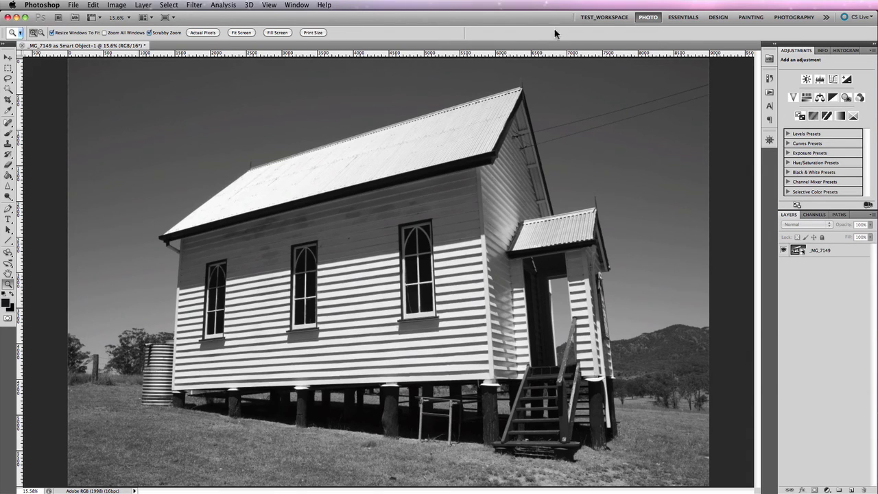
- Return to the TEST_WORKSPACE layout in the workspace switcher
{"action": "left_click", "coordinate": [607, 17]}
{"action": "left_click", "coordinate": [649, 18]}
{"action": "left_click", "coordinate": [623, 18]}
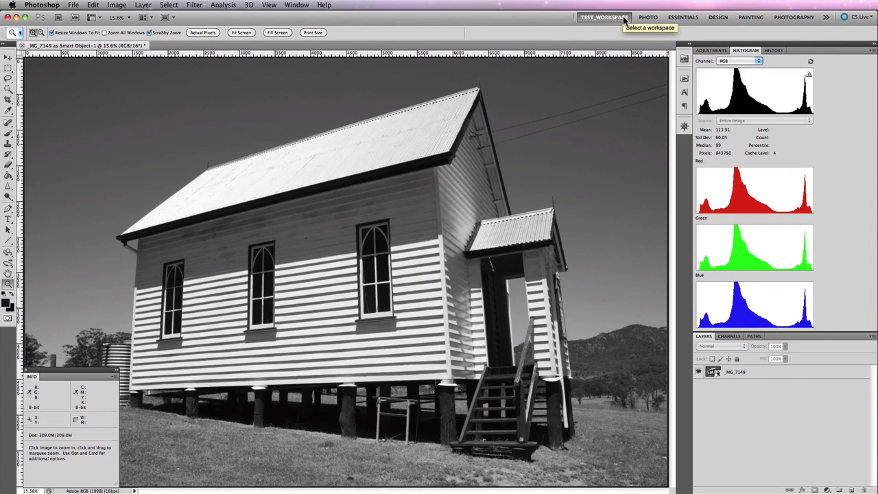